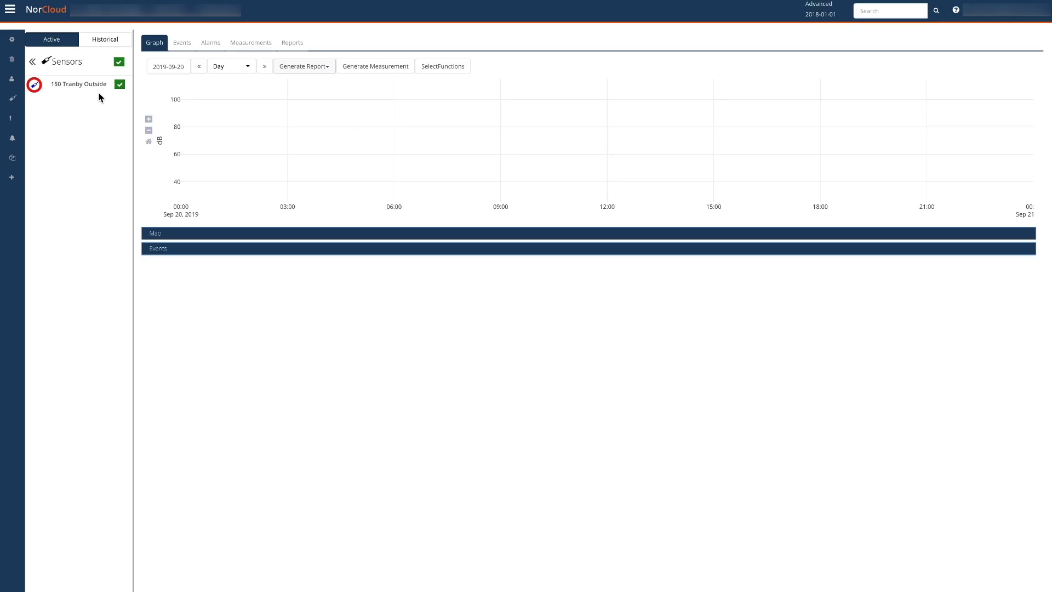
# Show the 4 September 2019 noise graph and expand the Map panel for 150 Tranby Outside
pyautogui.click(160, 65)
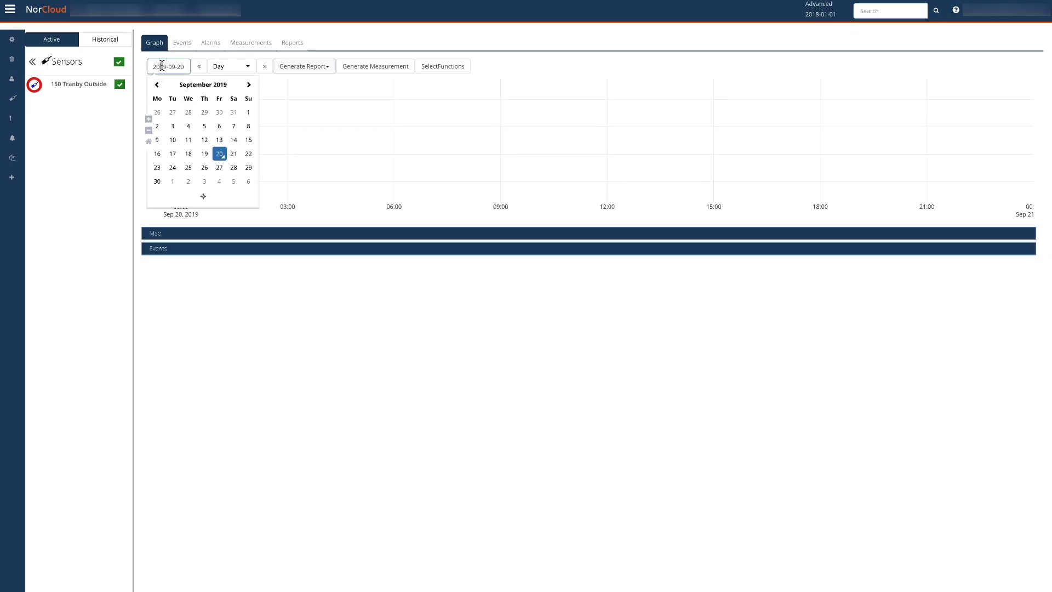
pyautogui.click(187, 127)
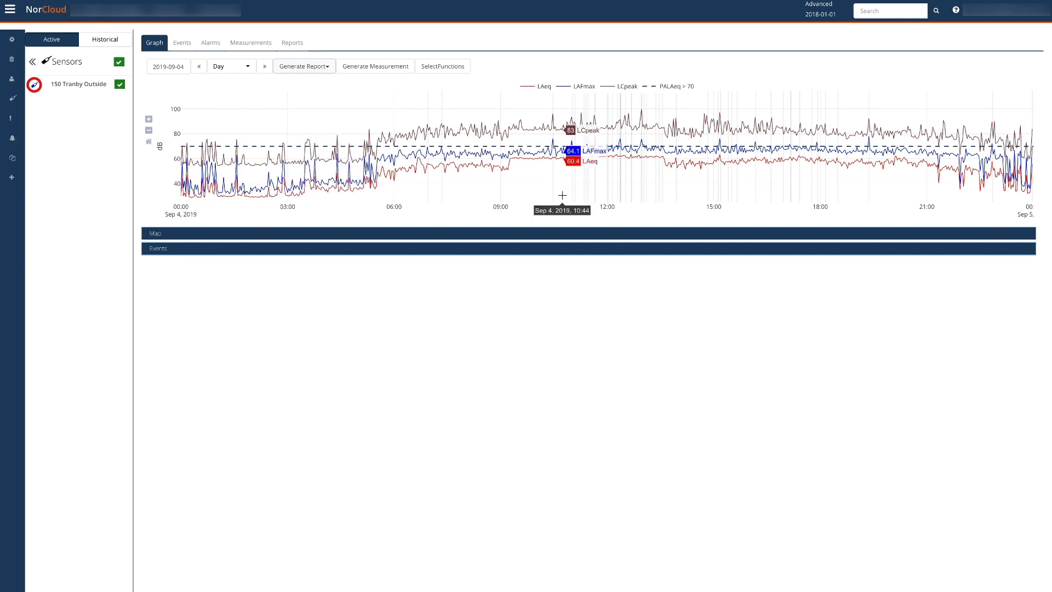
pyautogui.click(510, 236)
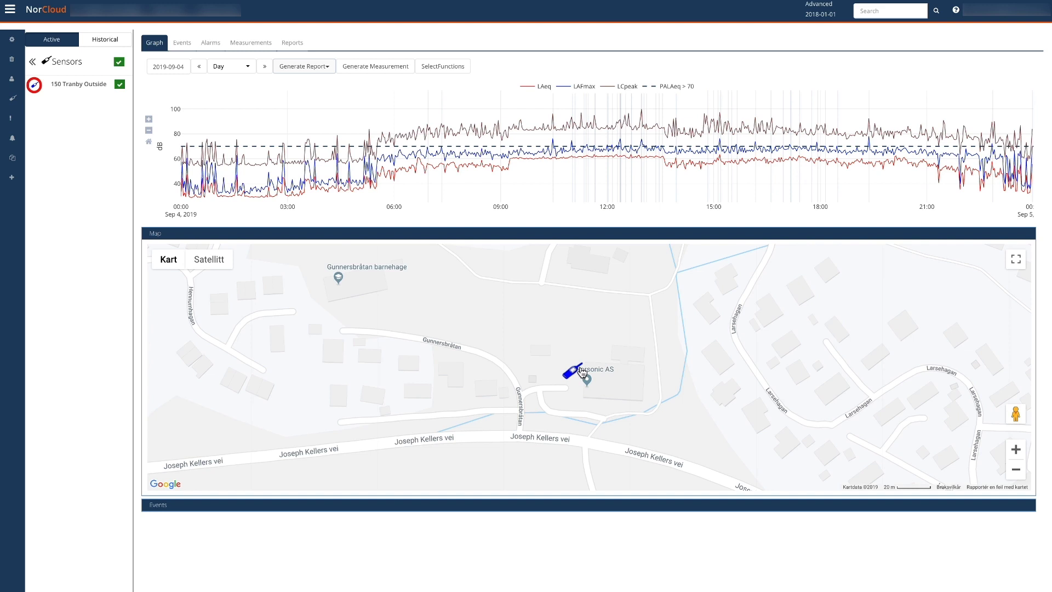
# Bring the map's noise compass read-out to 61.3 dB with its direction arrow
pyautogui.moveTo(267, 198)
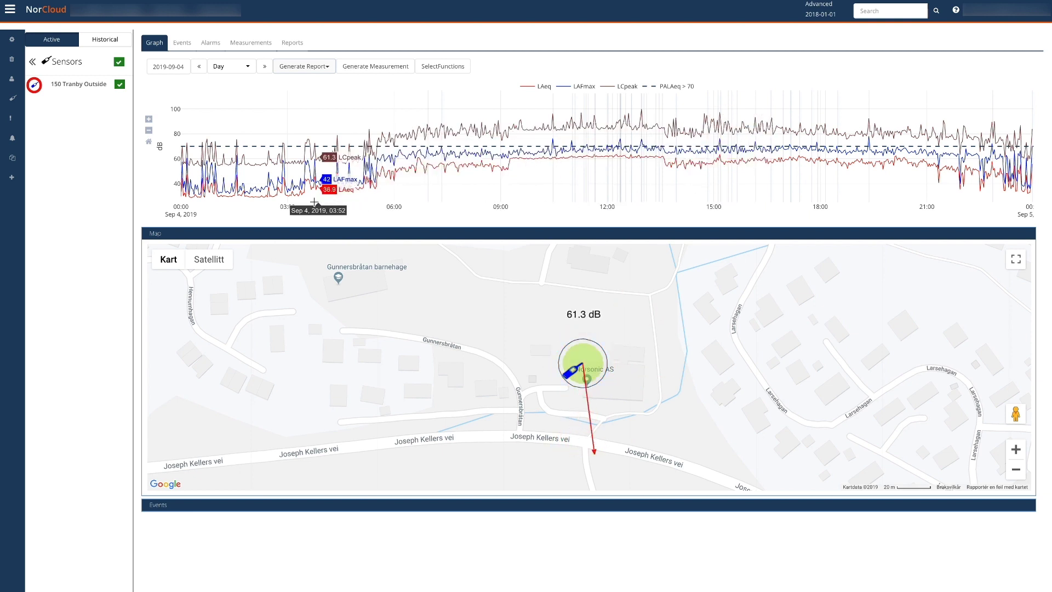
# Open sector setup for 150 Tranby Outside and name the sector 'Sector 1' with quality 0,7
pyautogui.click(571, 375)
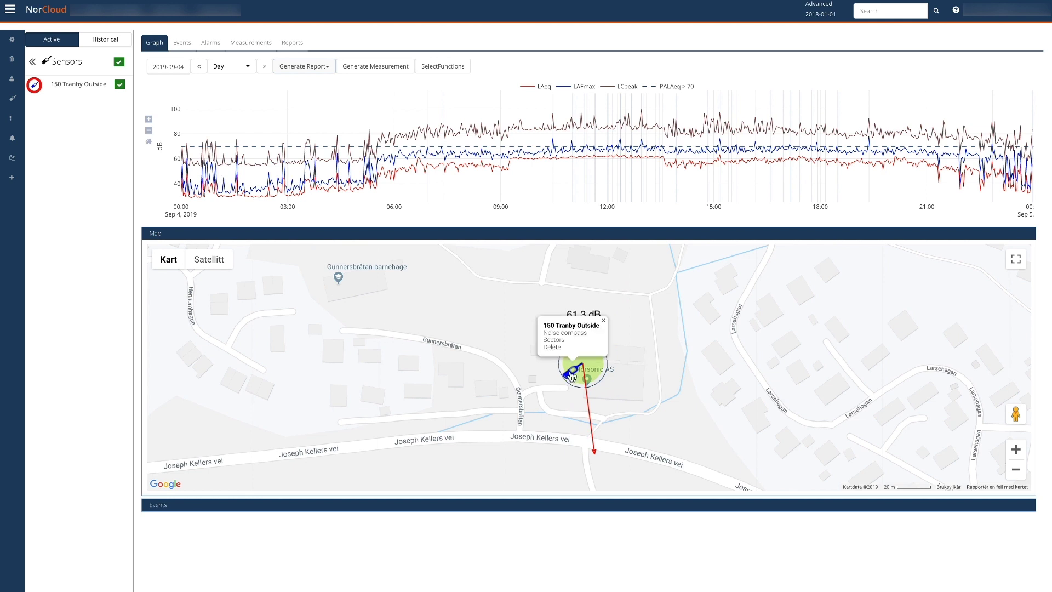
pyautogui.click(555, 340)
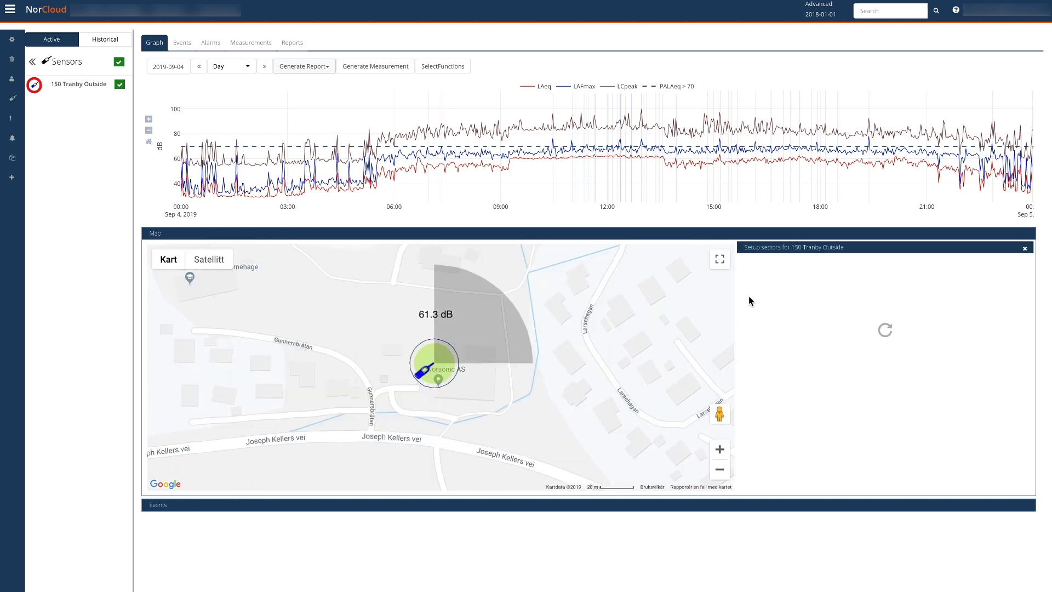
pyautogui.tripleClick(831, 282)
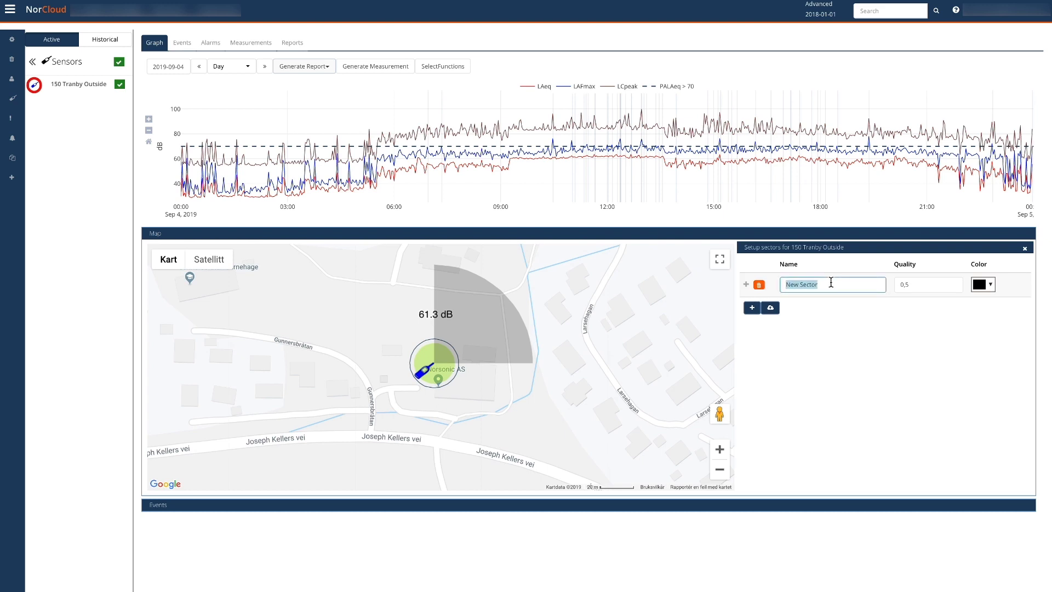
pyautogui.write('Sector 1')
pyautogui.press('Tab')
pyautogui.write('0')
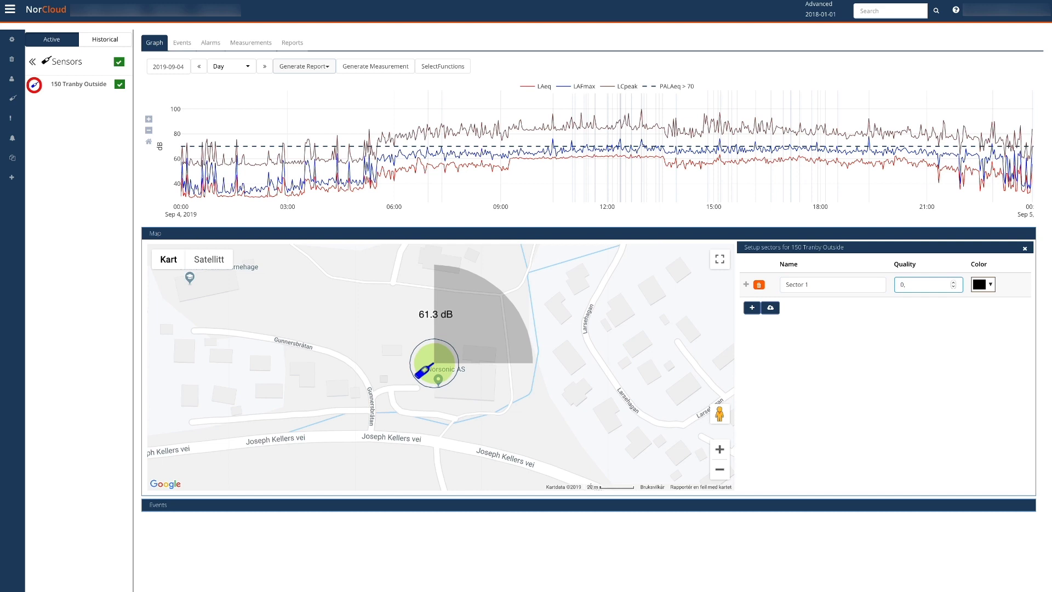
pyautogui.press('Tab')
# Make Sector 1 blue with horizontal start 40° and end 41°
pyautogui.click(984, 285)
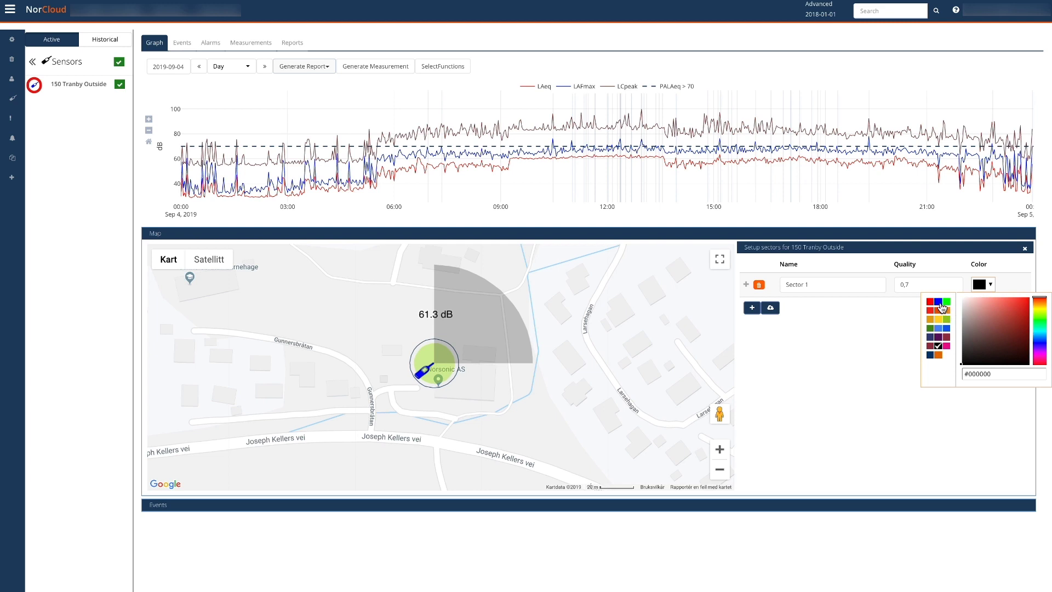
pyautogui.click(937, 301)
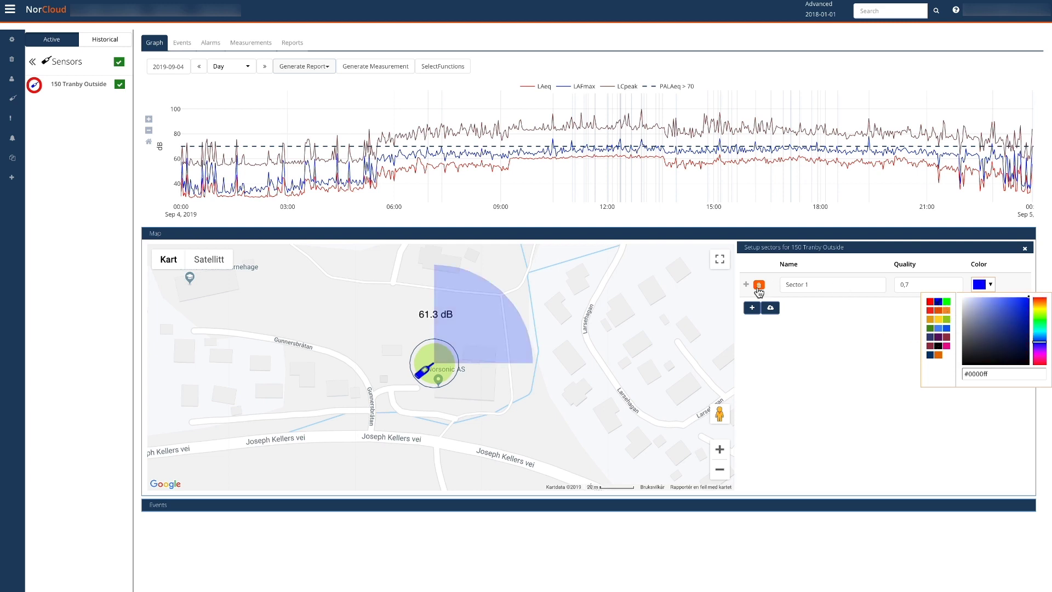
pyautogui.click(746, 285)
pyautogui.click(908, 313)
pyautogui.press('Tab')
pyautogui.write('1')
pyautogui.press('Tab')
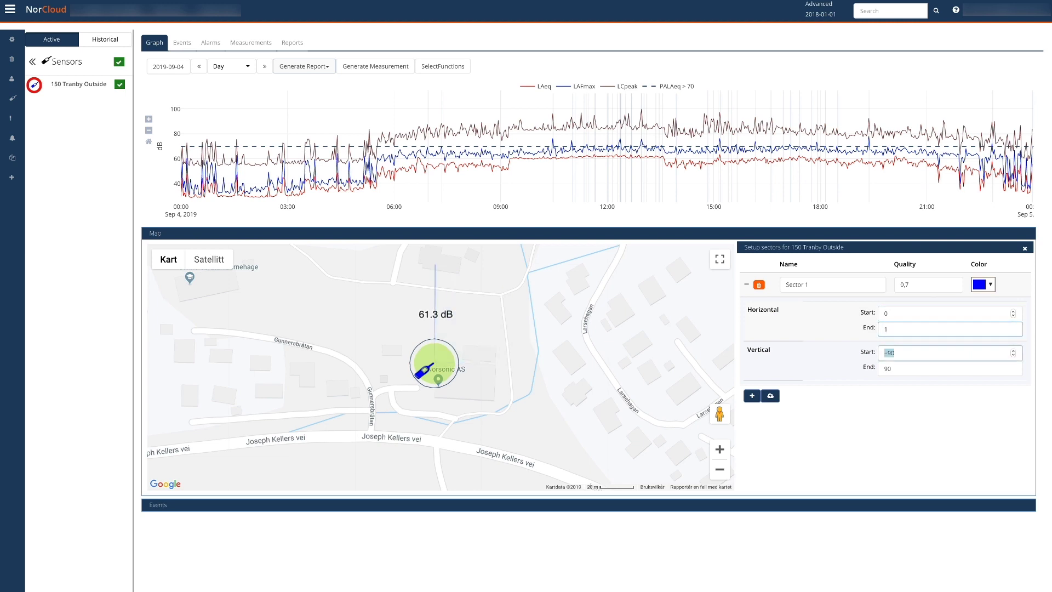
pyautogui.click(909, 312)
pyautogui.write('40')
pyautogui.press('Tab')
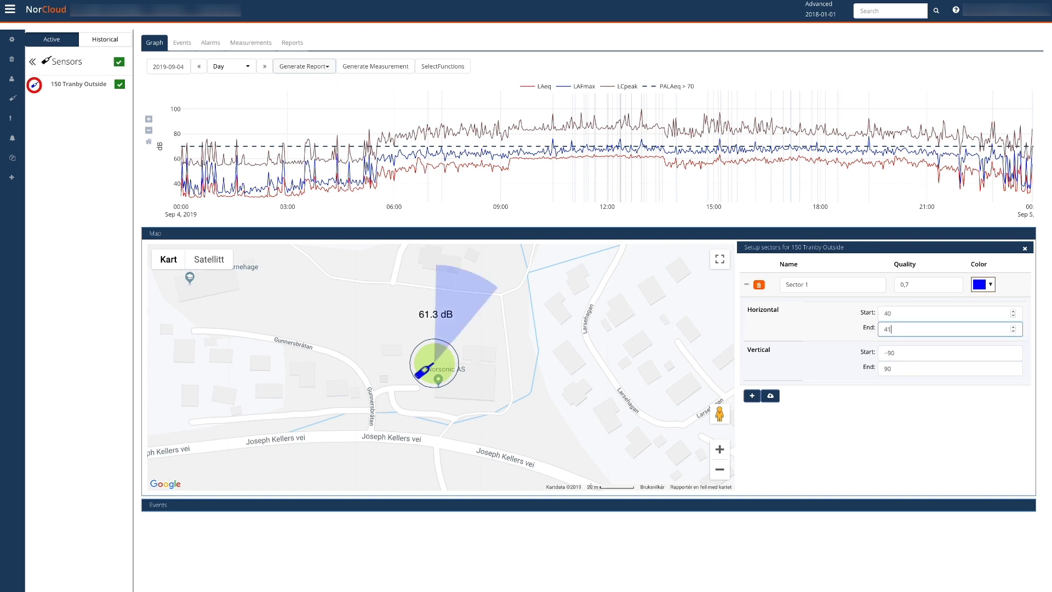
pyautogui.press('Tab')
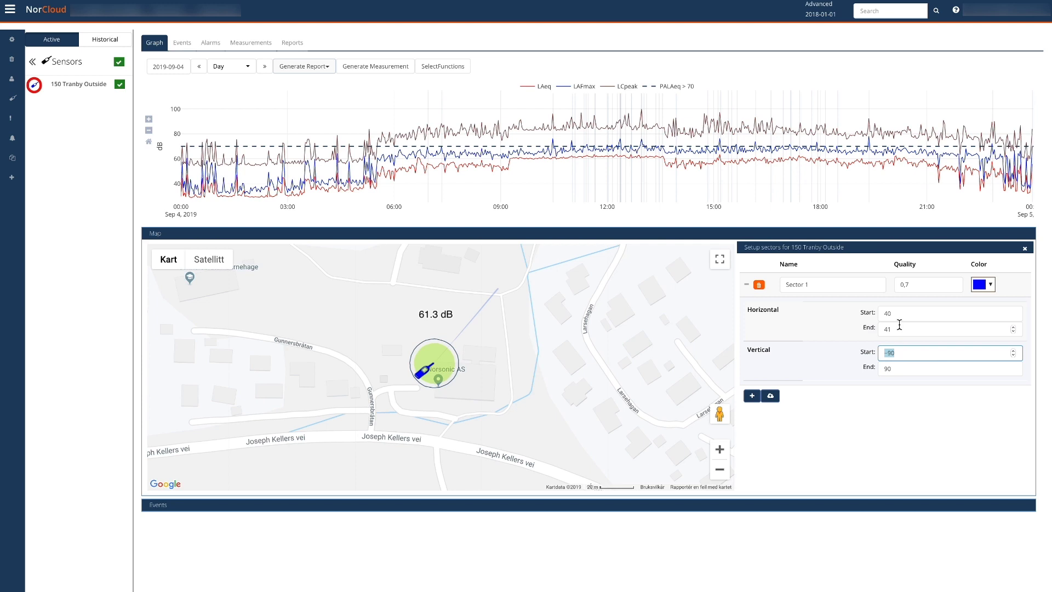
# Add a second sector, clear its name, then delete it again
pyautogui.click(746, 287)
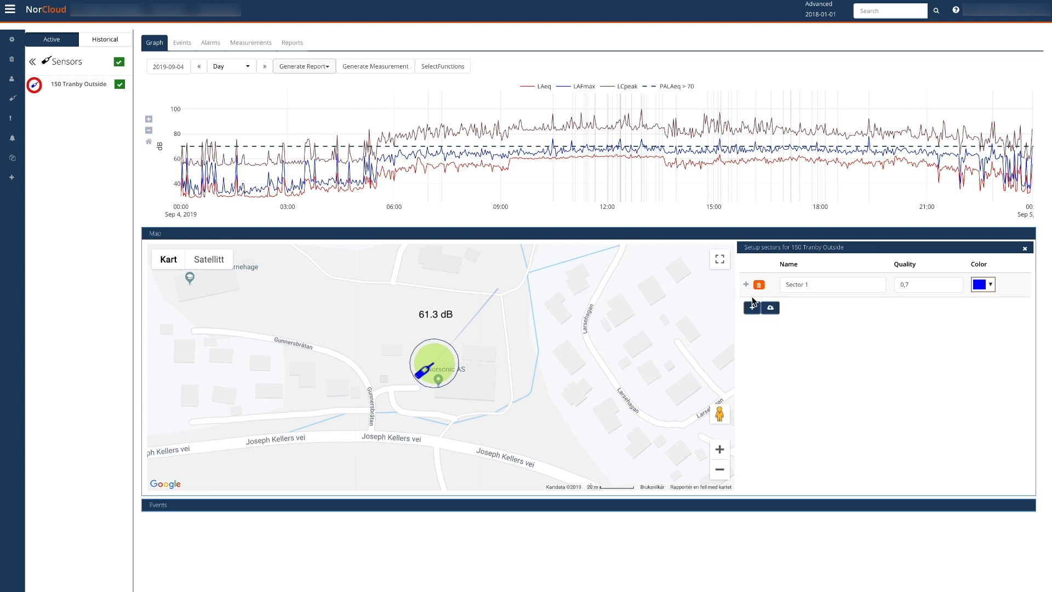
pyautogui.click(752, 307)
pyautogui.click(805, 310)
pyautogui.tripleClick(805, 310)
pyautogui.press('BackSpace')
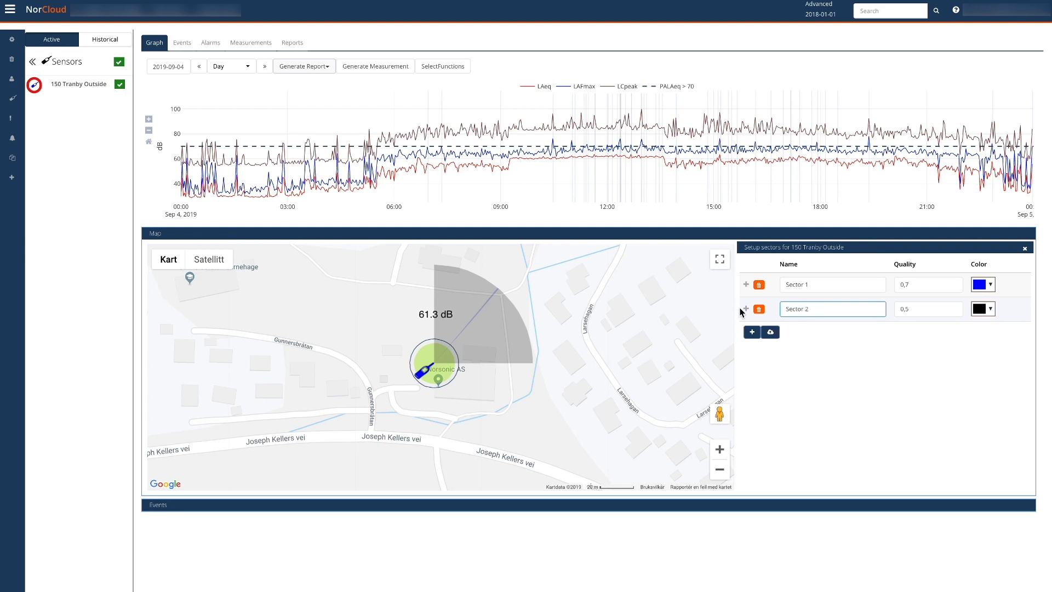
pyautogui.click(832, 343)
pyautogui.click(759, 309)
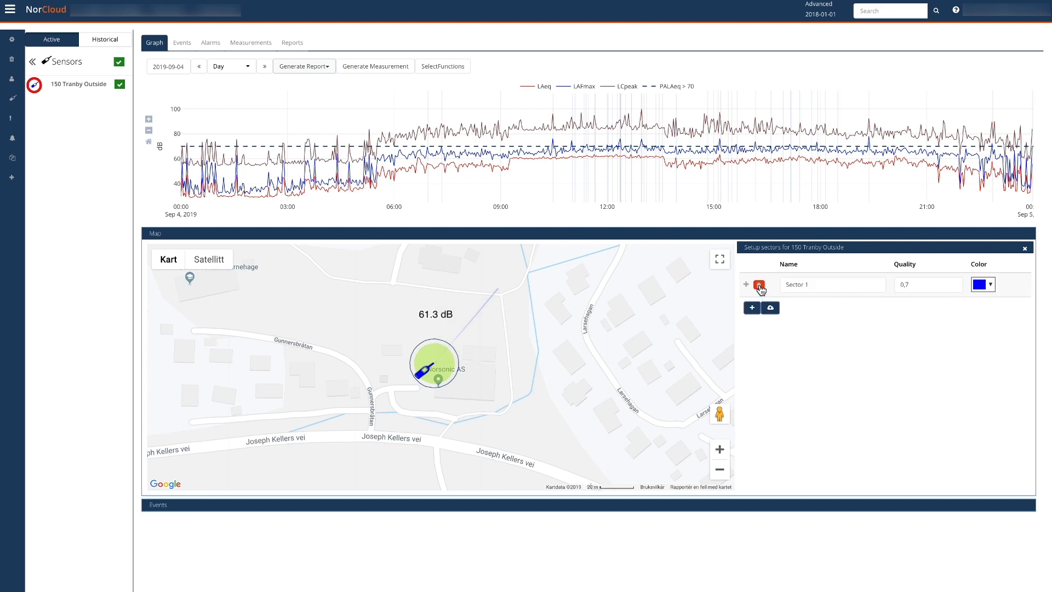
# Replace Sector 1 with a fresh sector named 'Road'
pyautogui.click(759, 286)
pyautogui.click(753, 290)
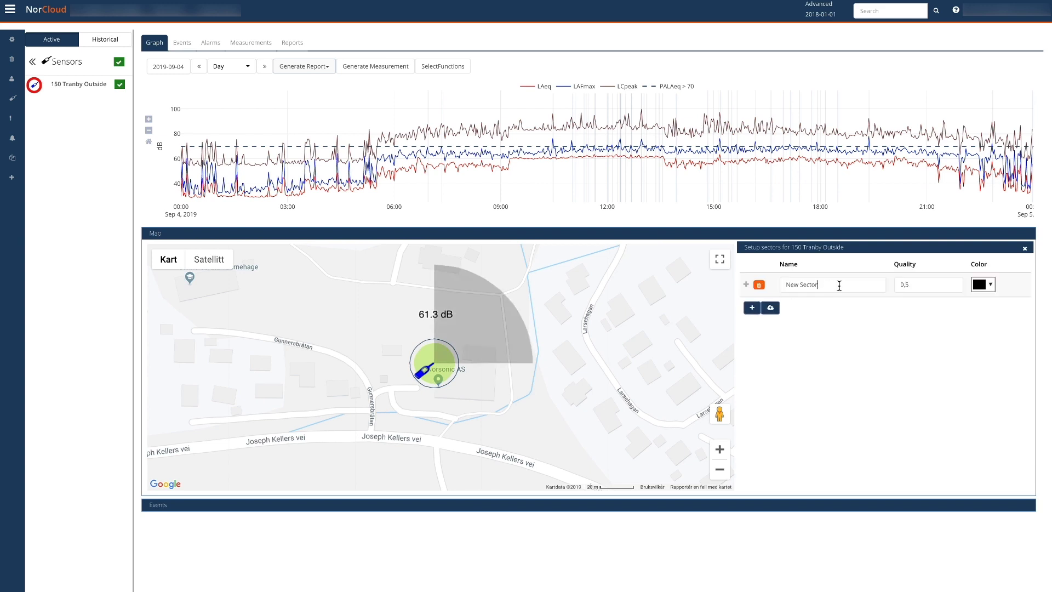
pyautogui.click(767, 292)
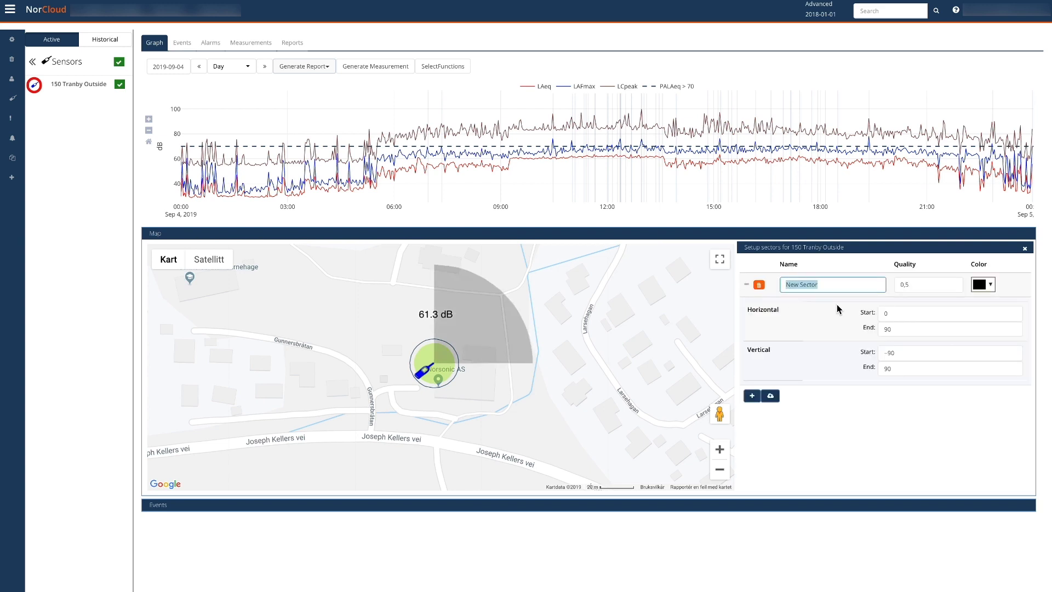
pyautogui.write('Road')
pyautogui.click(438, 437)
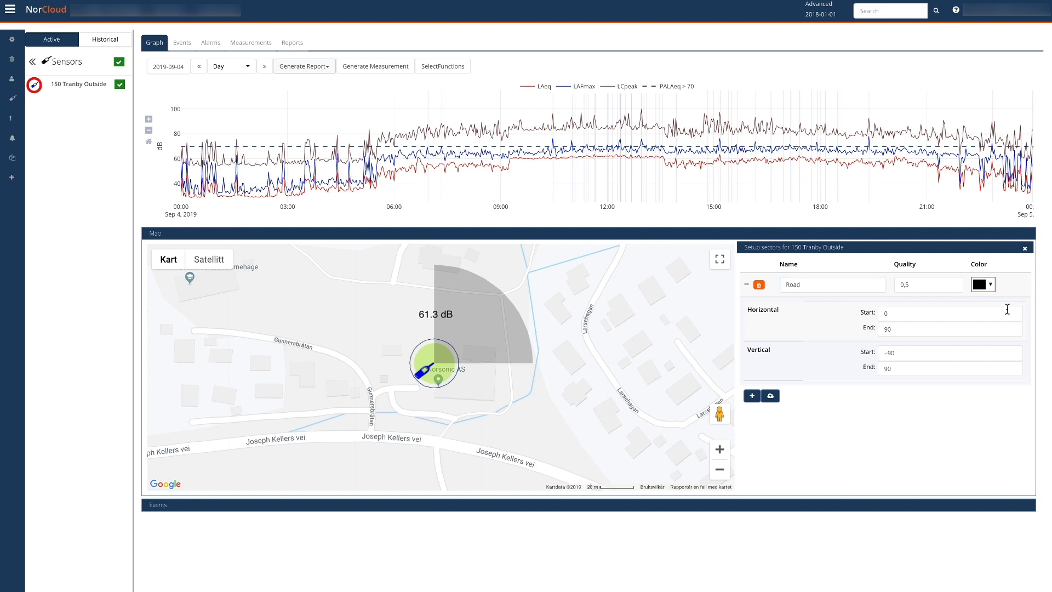
# Give the Road sector quality 0,7 and the colour red
pyautogui.click(926, 284)
pyautogui.write('0,7')
pyautogui.press('Tab')
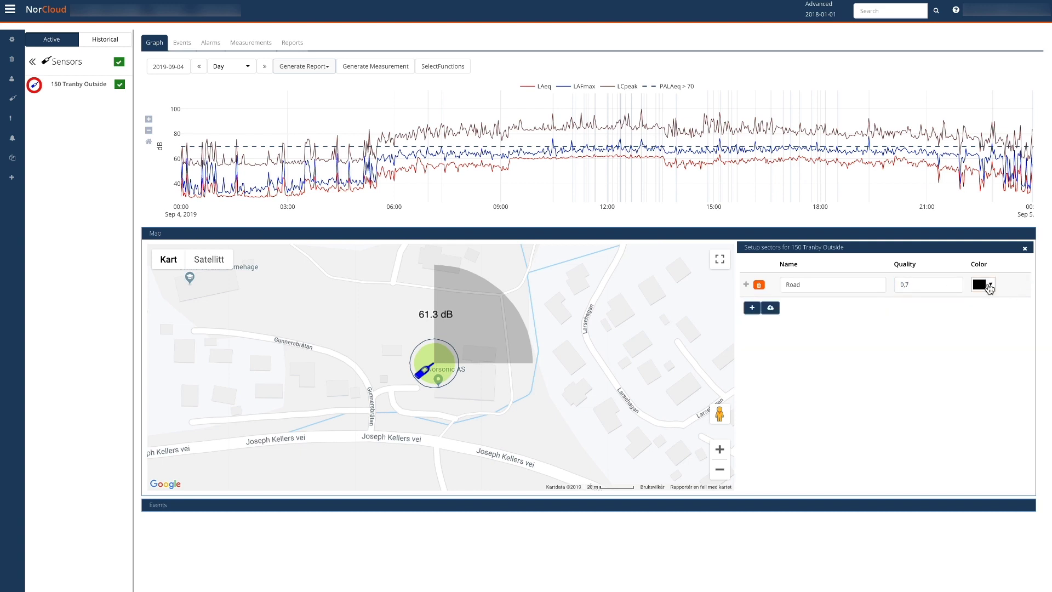
pyautogui.click(983, 284)
pyautogui.click(930, 302)
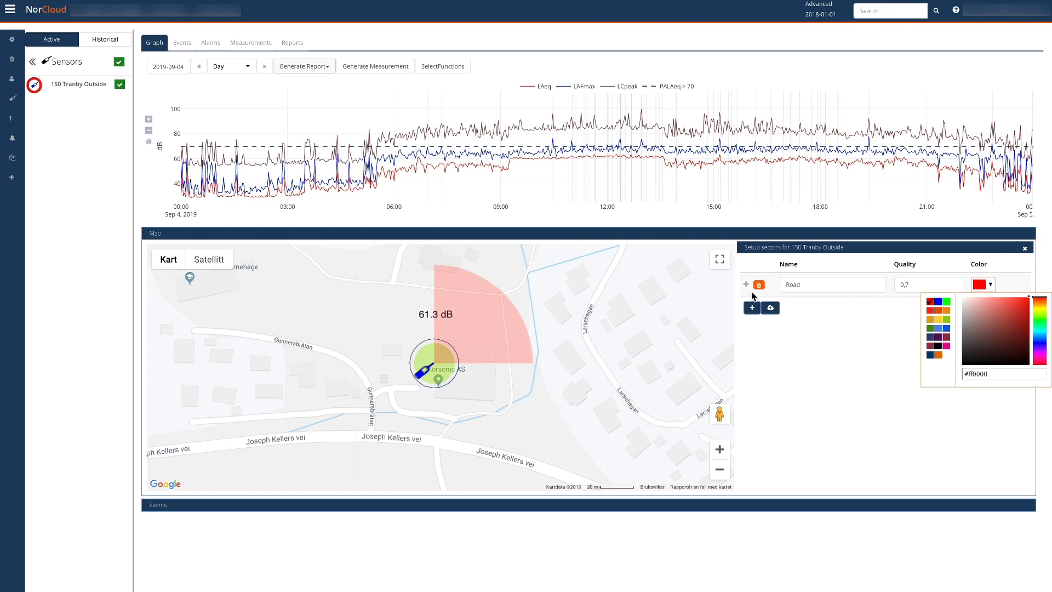
# Set the Road sector's horizontal range to 150–260° and vertical range to −40–0°
pyautogui.click(745, 284)
pyautogui.click(886, 313)
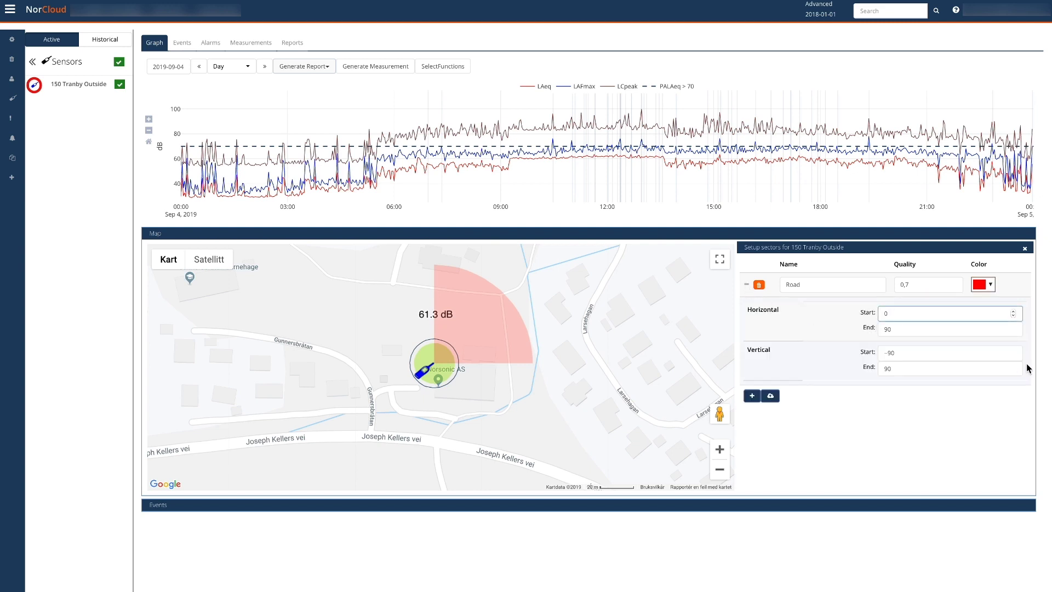
pyautogui.write('100')
pyautogui.press('Tab')
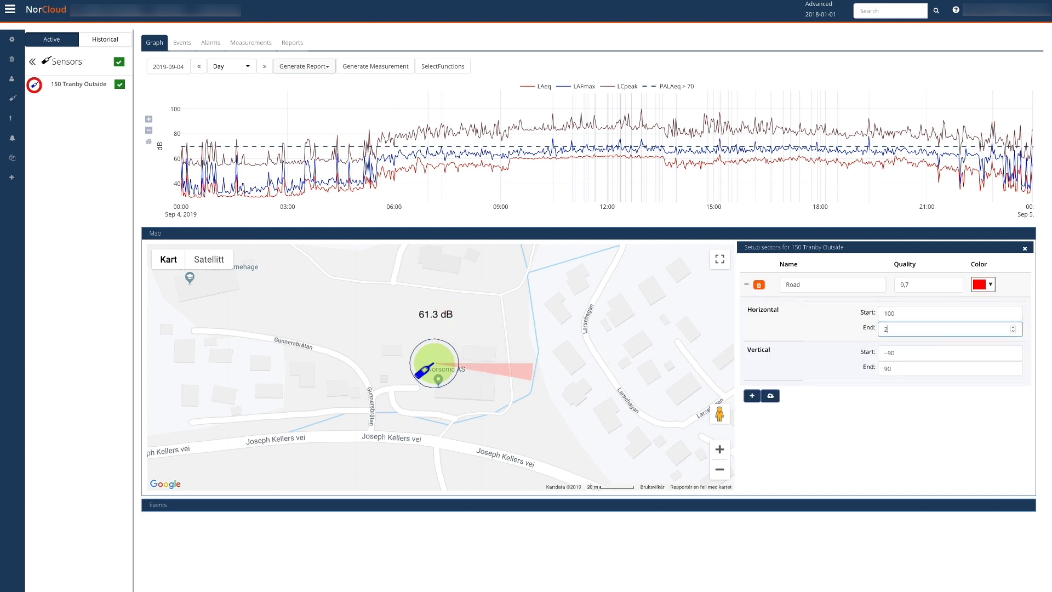
pyautogui.write('260')
pyautogui.press('Tab')
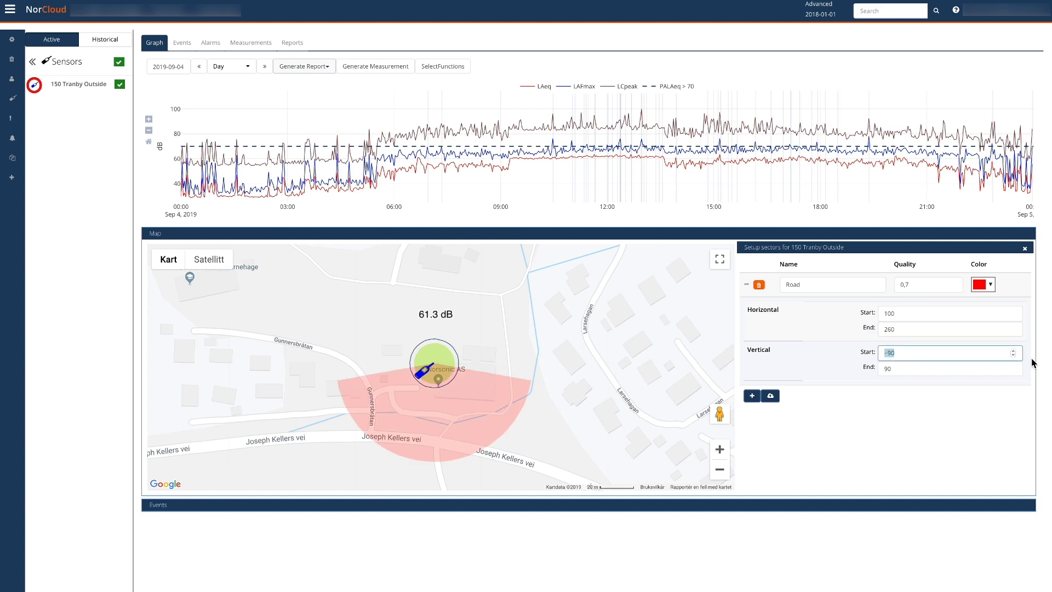
pyautogui.click(906, 316)
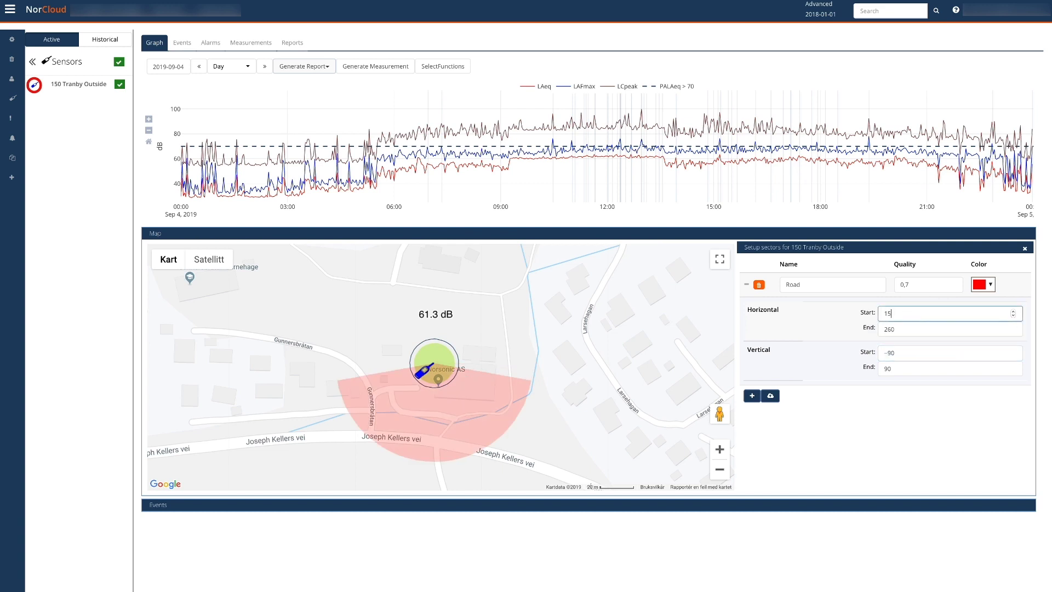
pyautogui.press('Tab')
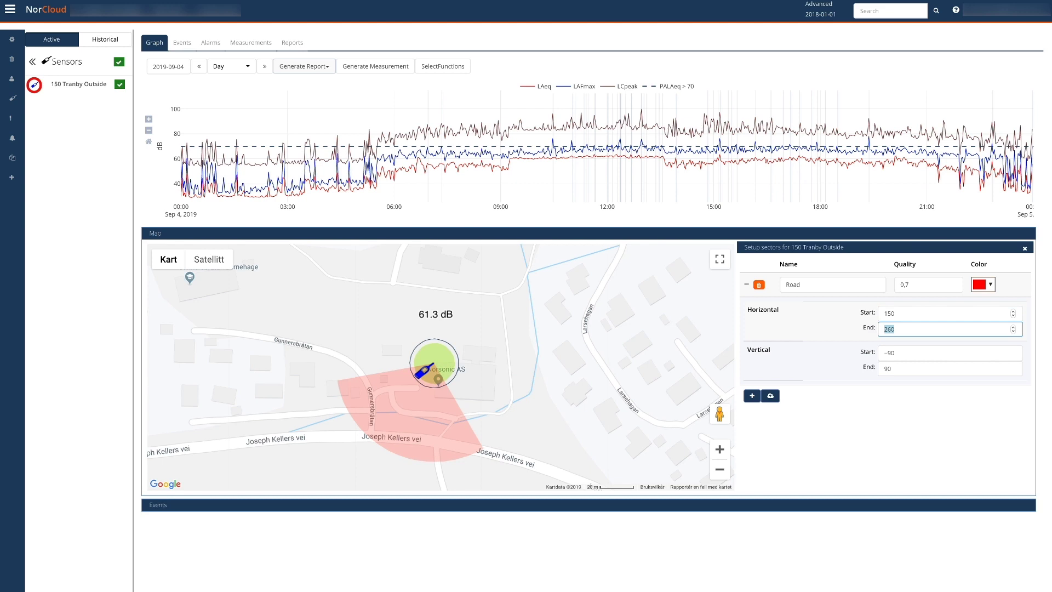
pyautogui.click(894, 352)
pyautogui.write('40')
pyautogui.press('Tab')
pyautogui.write('0')
pyautogui.press('Tab')
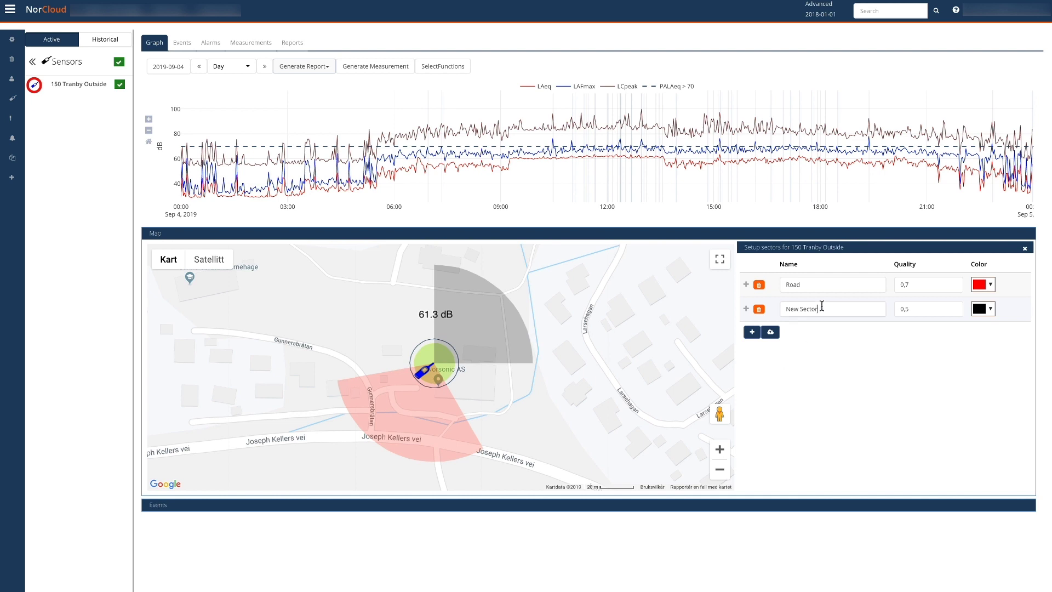
# Rename the new sector 'Norsonic ventilation' with quality 0,7 and blue colour
pyautogui.click(802, 309)
pyautogui.write('Norsonic ventilation')
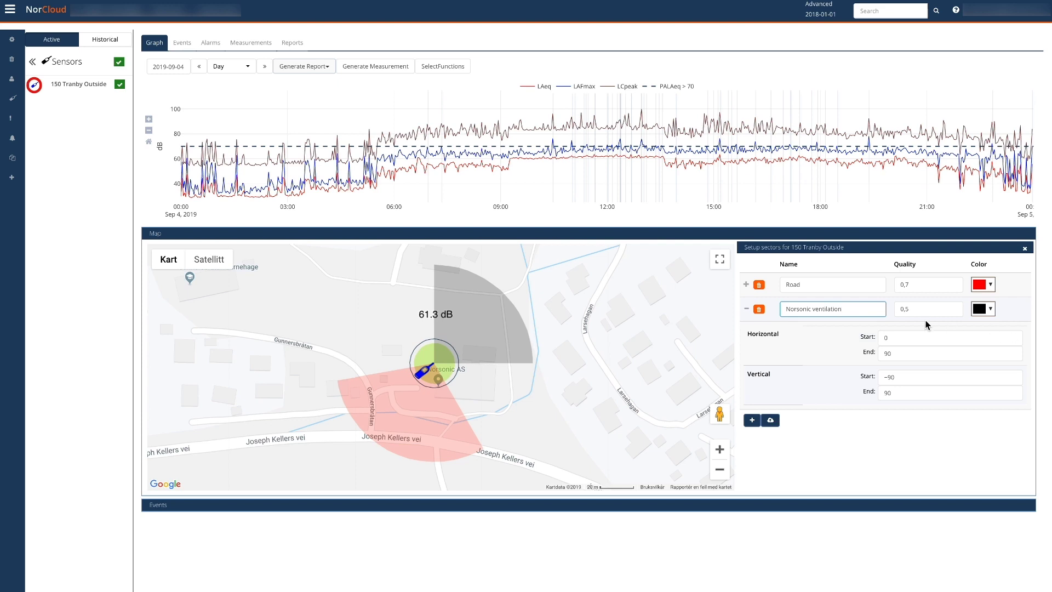
pyautogui.click(925, 310)
pyautogui.press('BackSpace')
pyautogui.press('Tab')
pyautogui.click(982, 308)
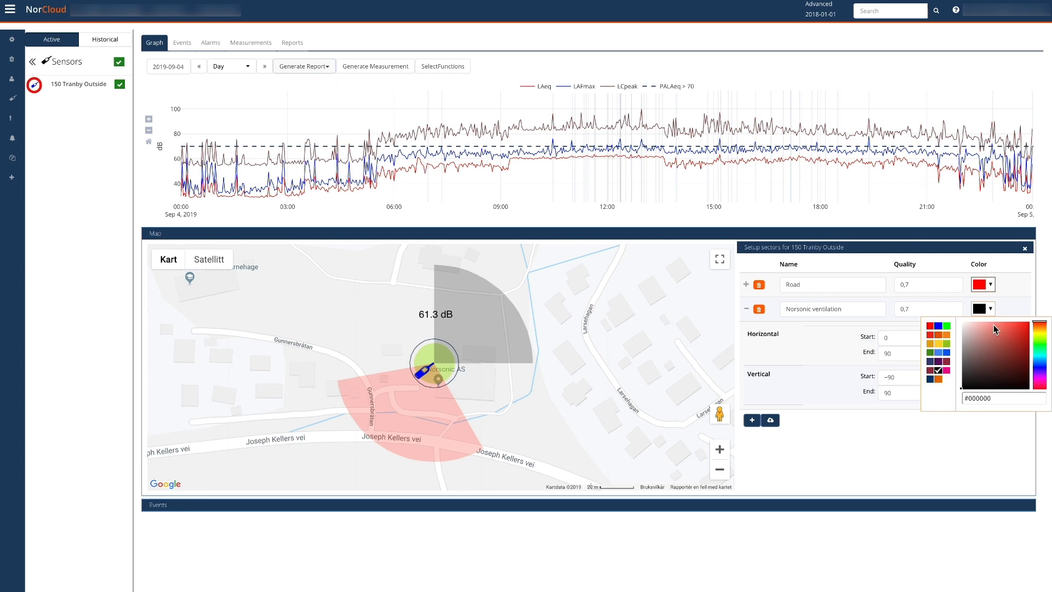
pyautogui.click(938, 326)
# Set the ventilation sector to 0–360° horizontally and +90 to −60° vertically, then collapse it
pyautogui.click(899, 354)
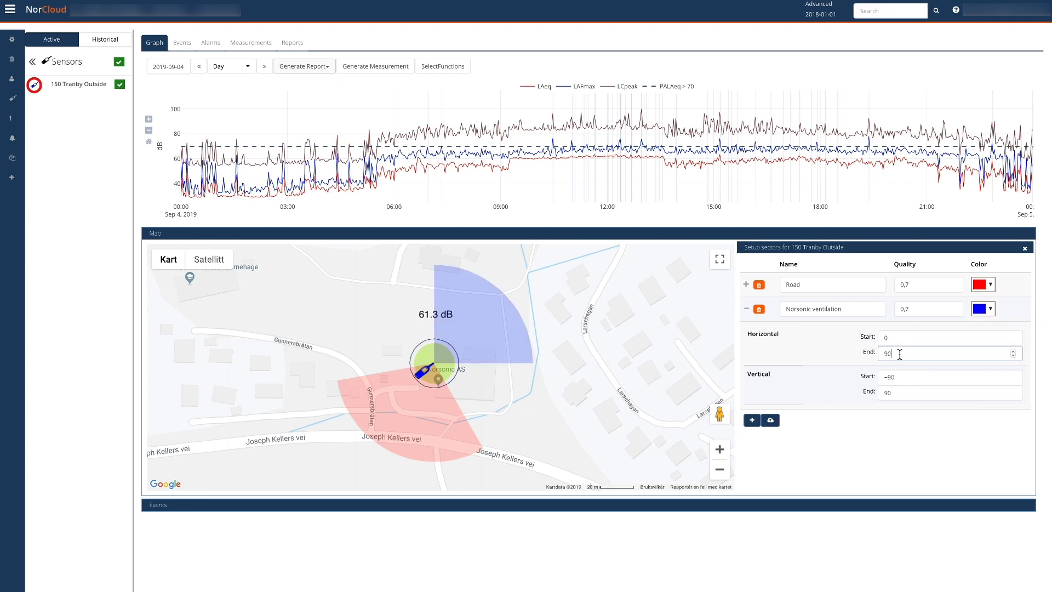
pyautogui.doubleClick(899, 353)
pyautogui.write('360')
pyautogui.press('Tab')
pyautogui.press('Tab')
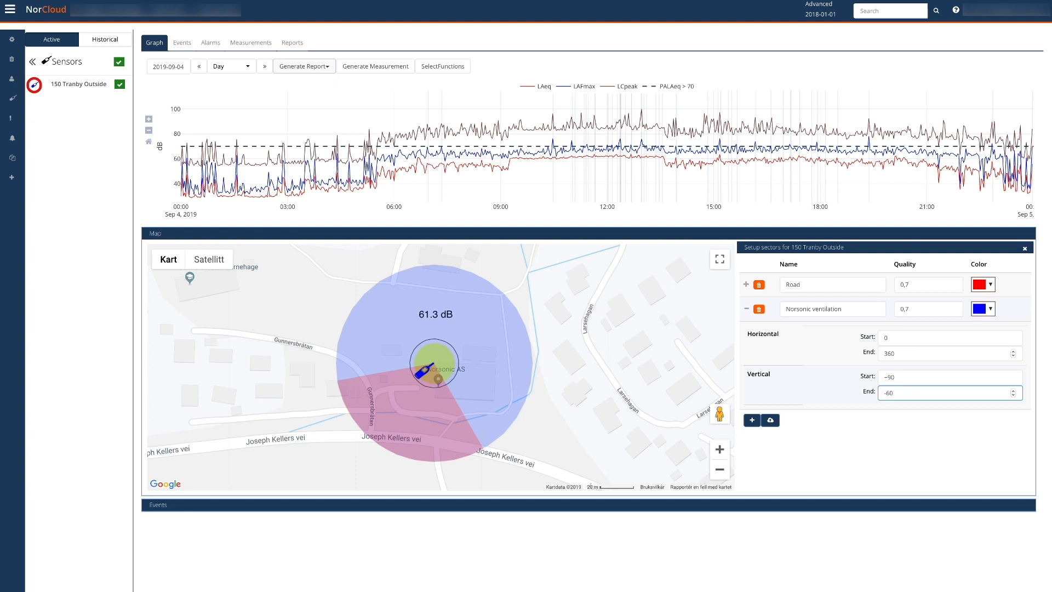
pyautogui.click(875, 411)
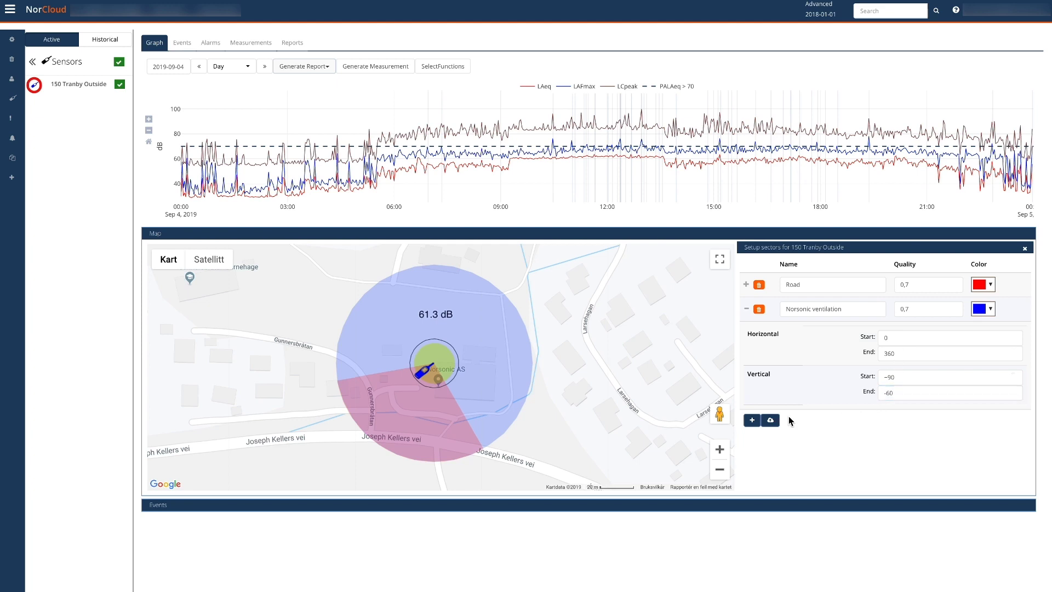
pyautogui.click(746, 310)
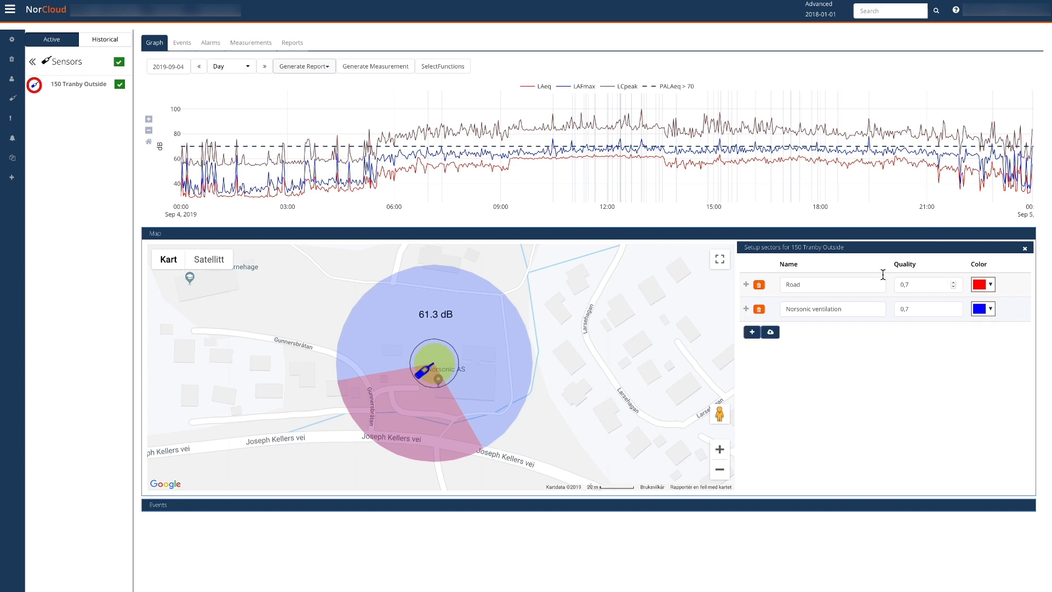
# Close the sector setup and zoom the graph in two passes to about 03:30–03:35
pyautogui.click(1025, 248)
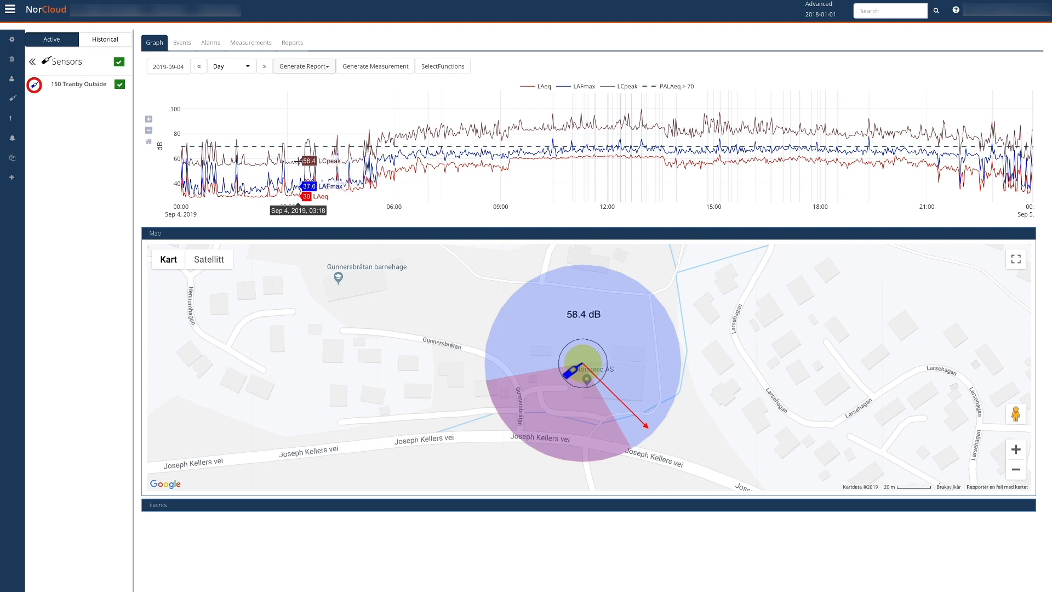
pyautogui.moveTo(297, 158); pyautogui.dragTo(321, 159)
pyautogui.moveTo(511, 160); pyautogui.dragTo(603, 164)
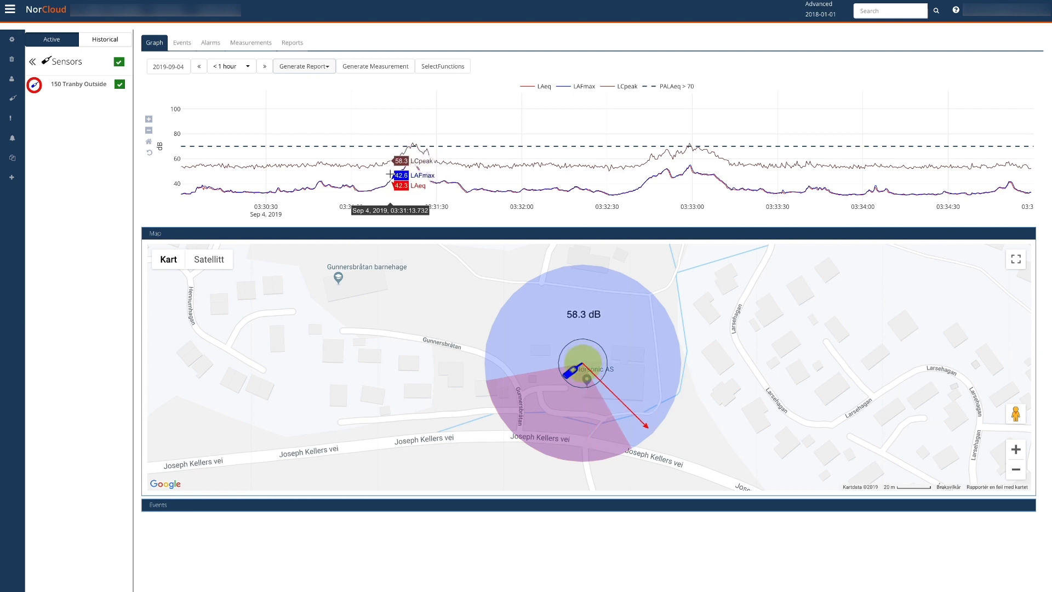
# Open the Noise compass for 150 Tranby Outside from the sensor marker on the map
pyautogui.click(576, 371)
pyautogui.click(556, 333)
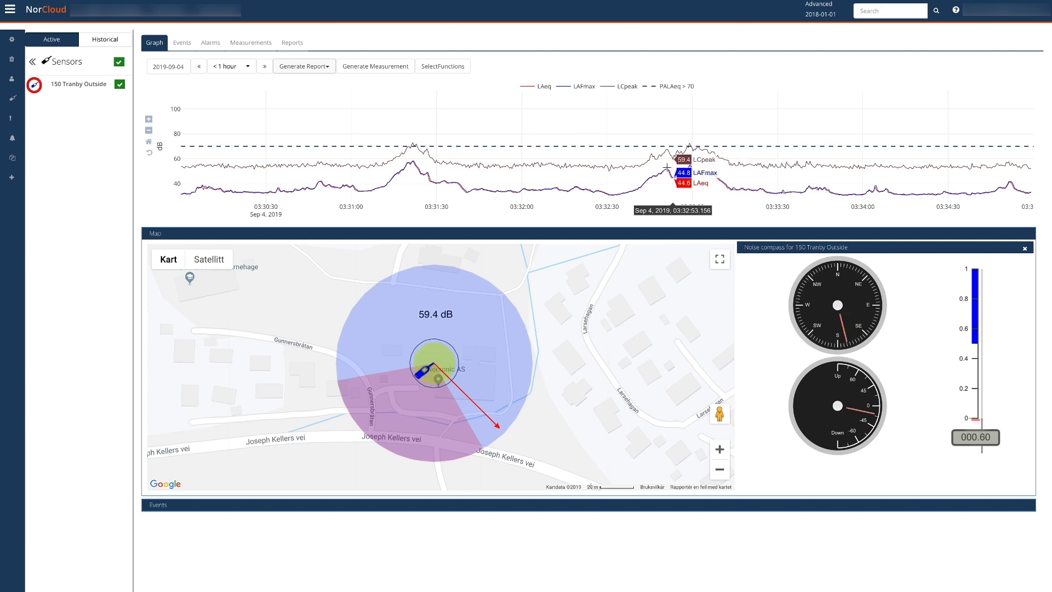
# Switch the graph to the whole Day, then zoom into 06:00–09:00
pyautogui.click(245, 68)
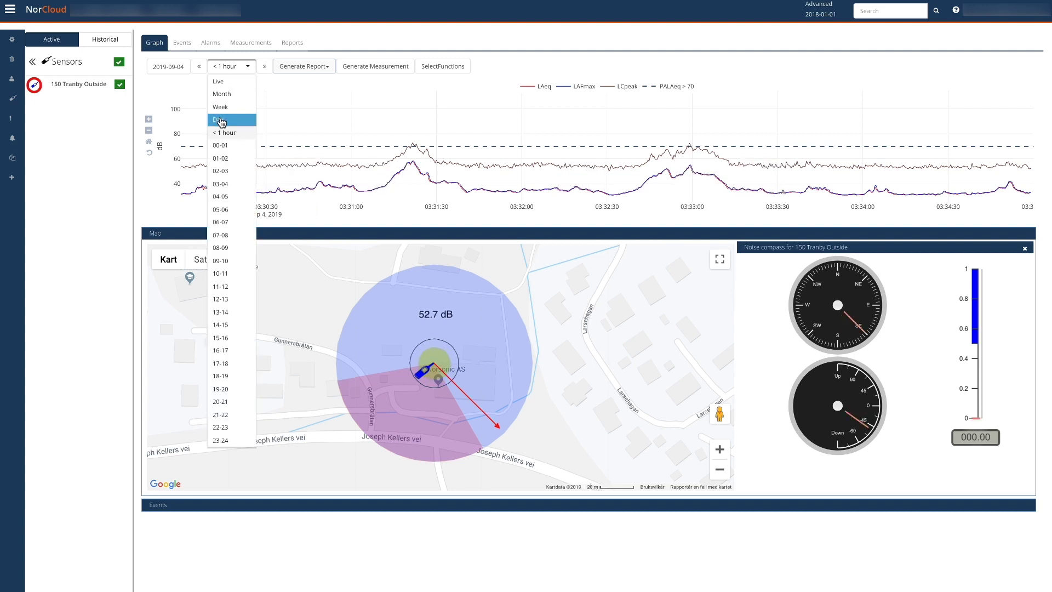
pyautogui.click(218, 119)
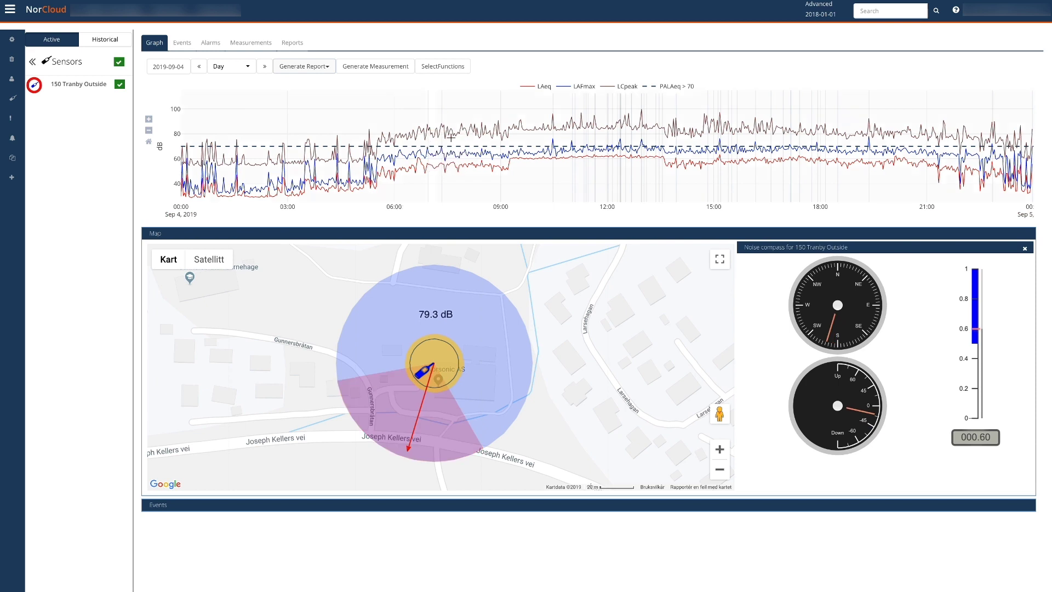
pyautogui.moveTo(450, 137); pyautogui.dragTo(466, 139)
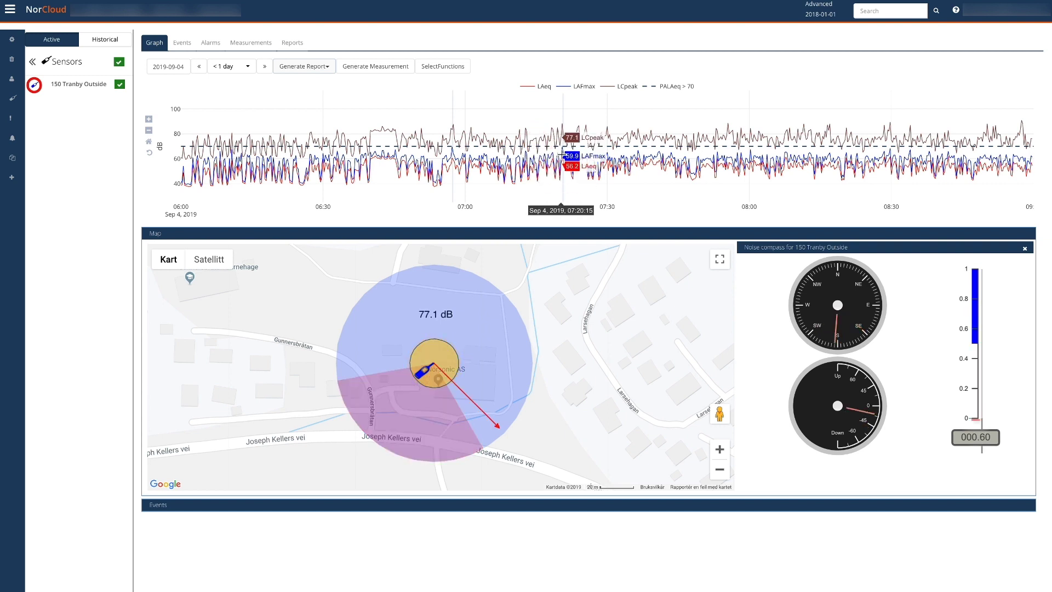
# Reset the graph to the full Day and zoom into about 08:40–09:30
pyautogui.click(242, 67)
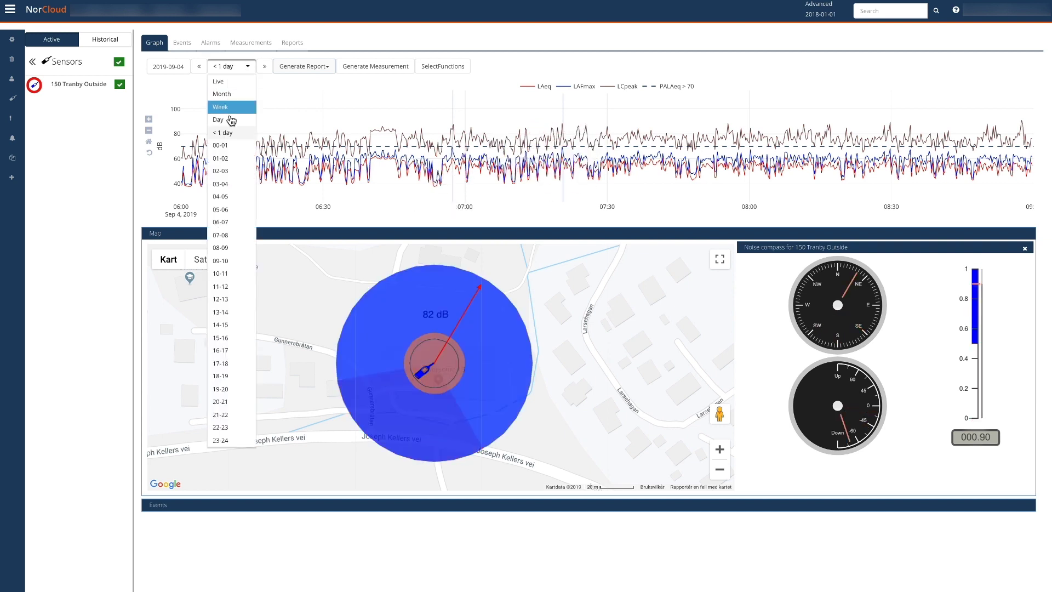
pyautogui.click(226, 124)
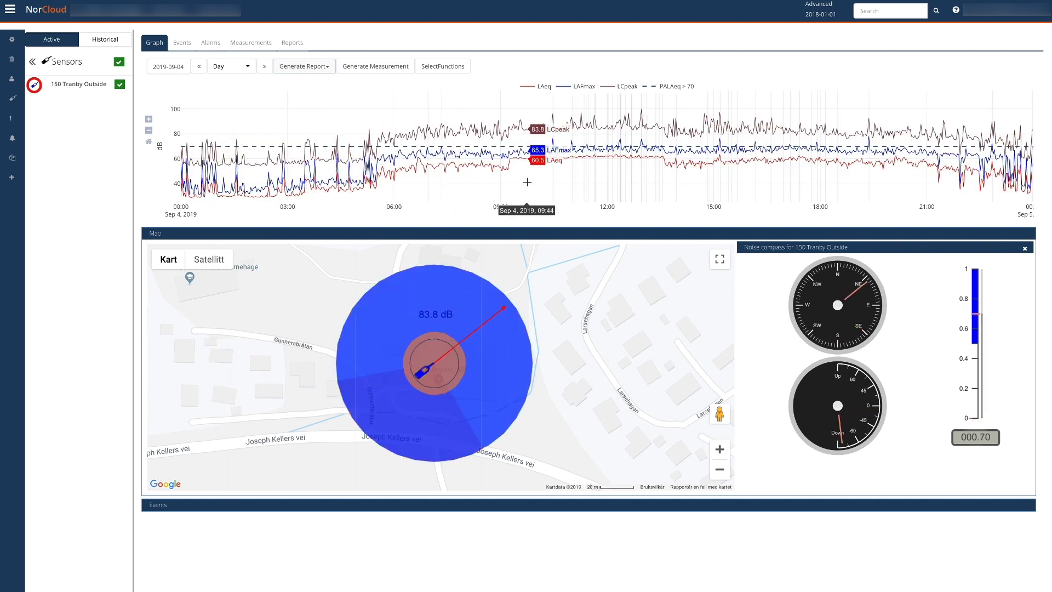
pyautogui.moveTo(501, 171); pyautogui.dragTo(517, 170)
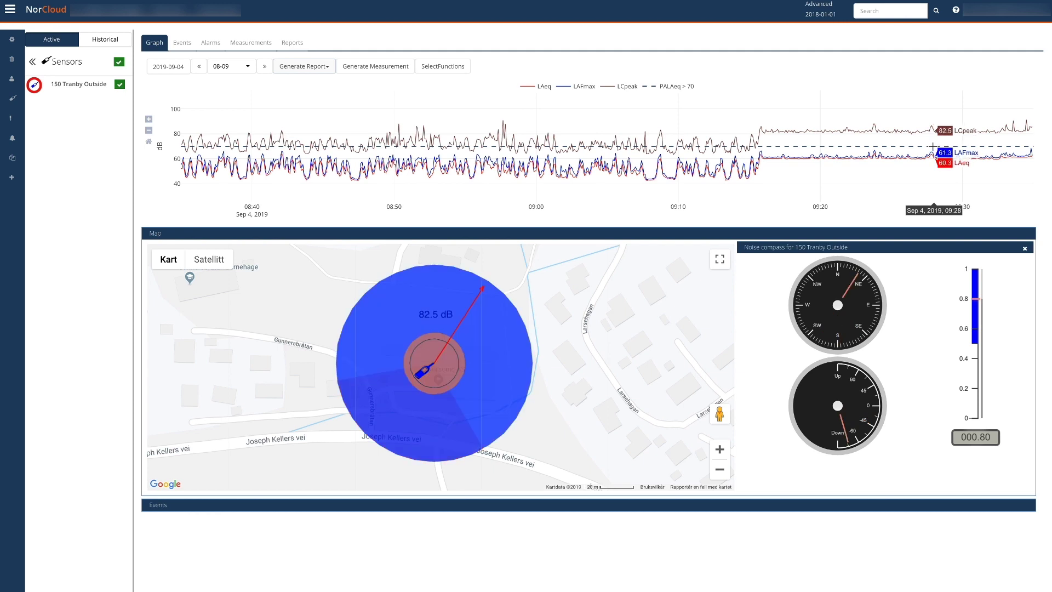
# Zoom the graph into a narrow slice near 09:27, putting the arrow inside the Road sector
pyautogui.moveTo(920, 146); pyautogui.dragTo(943, 145)
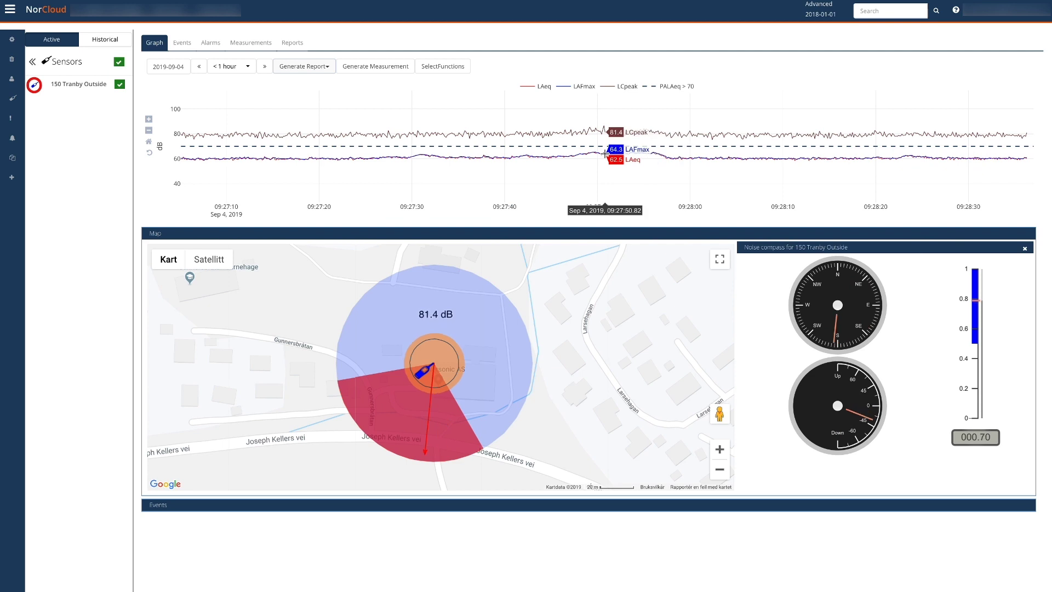